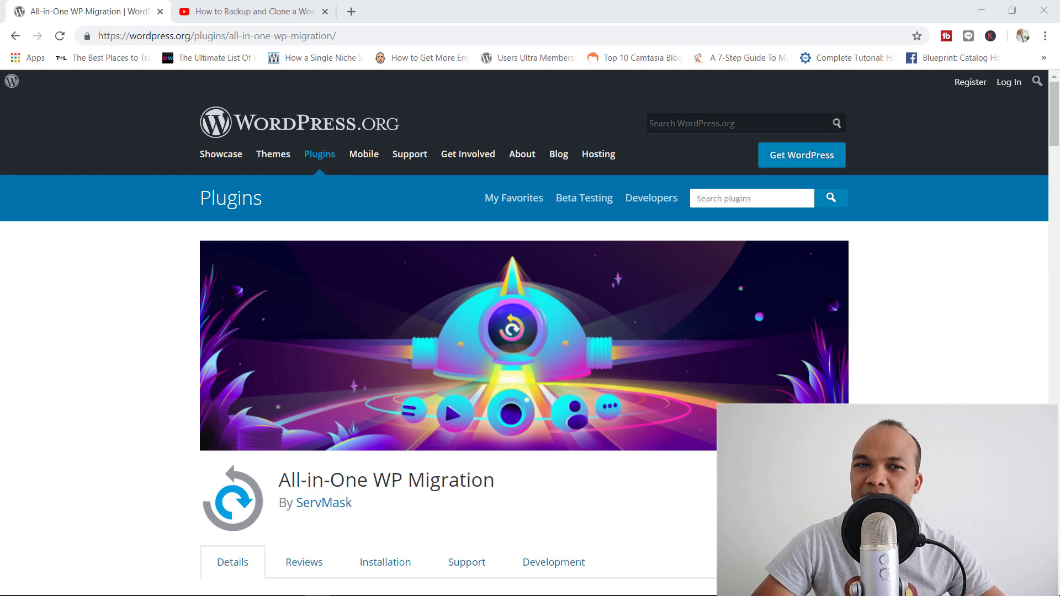
Glance at the backup-and-clone video, then go back to the WordPress.org All-in-One WP Migration page
left_click(282, 10)
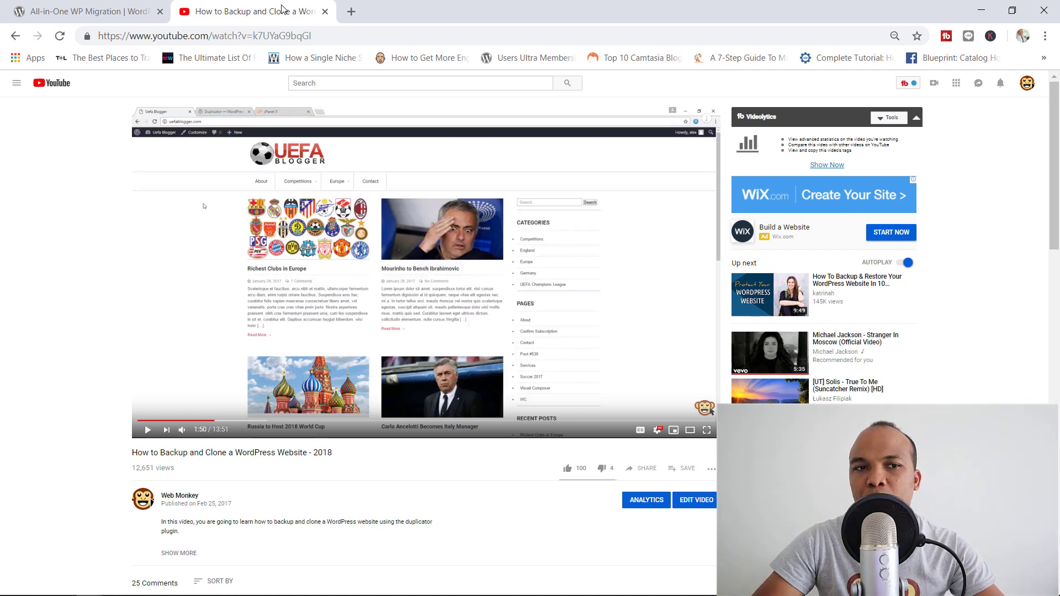
left_click(83, 8)
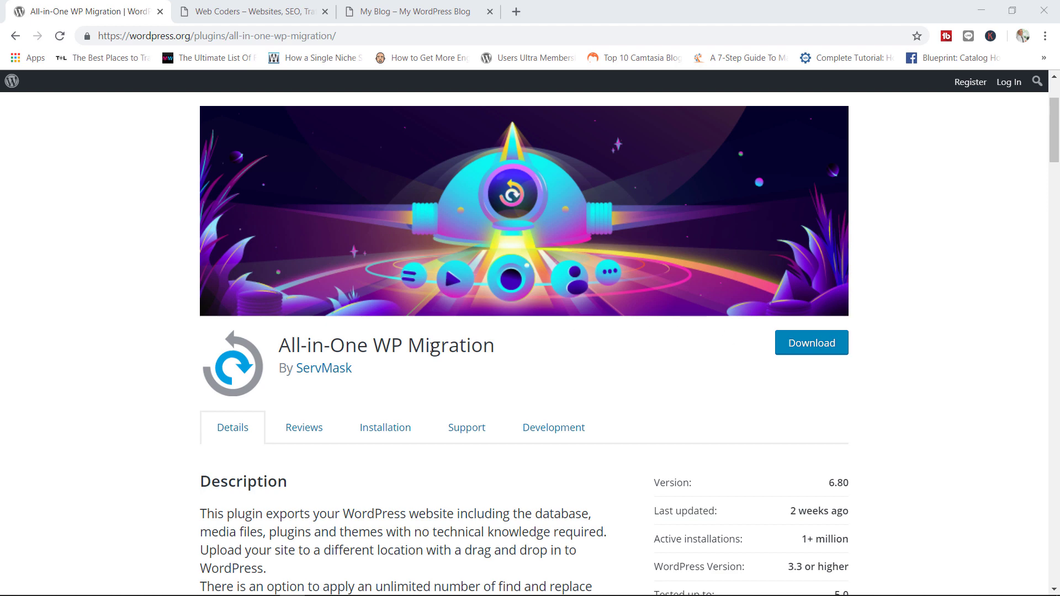
Scroll through the Web Coders front page, then bring up My Blog at backup.taskopedia.com
left_click(244, 8)
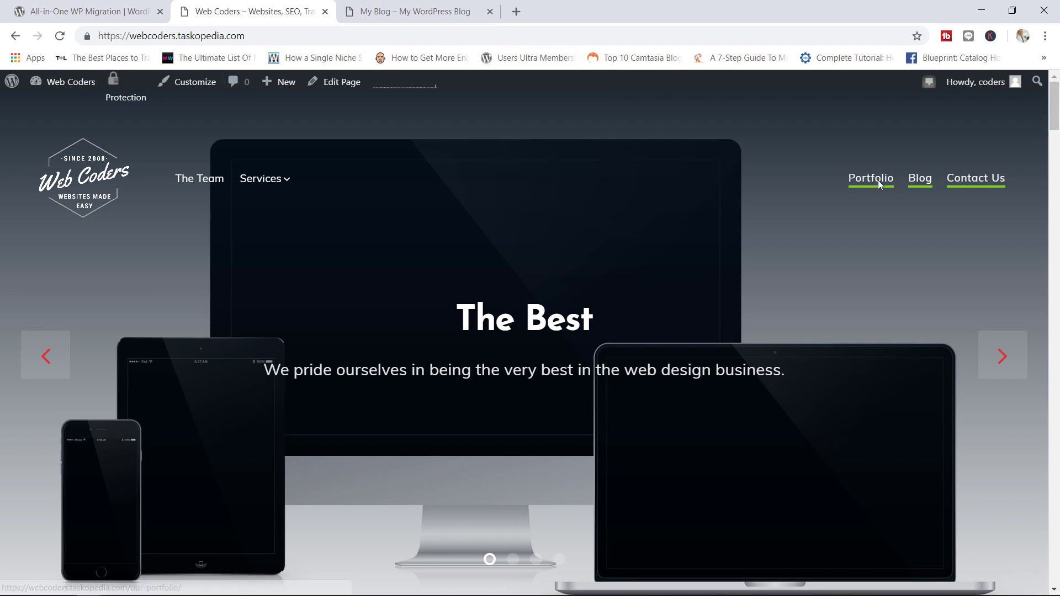
left_click_drag(1055, 121, 1055, 378)
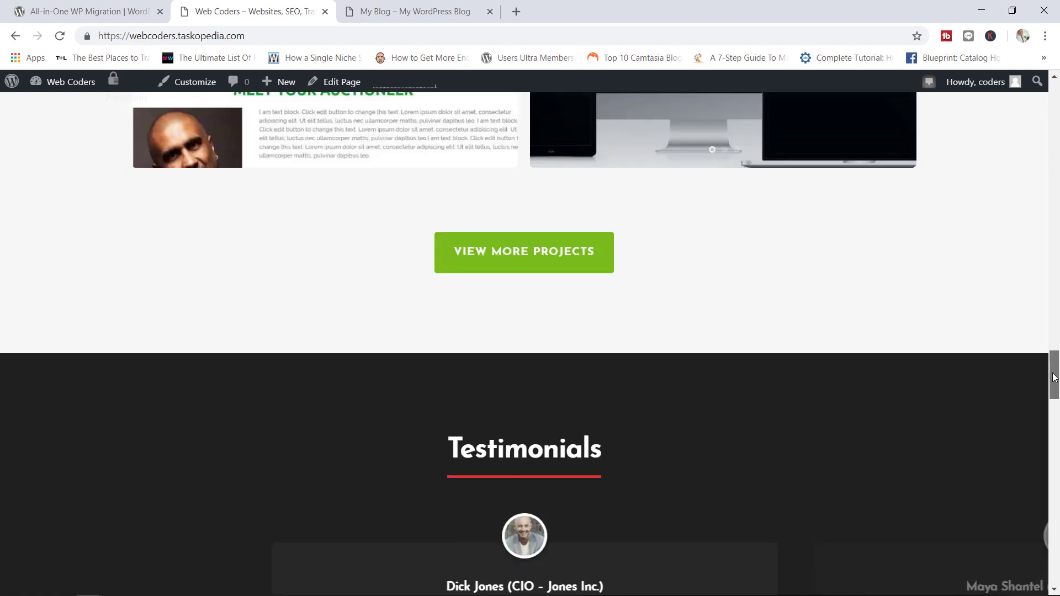
left_click_drag(1054, 378, 1057, 99)
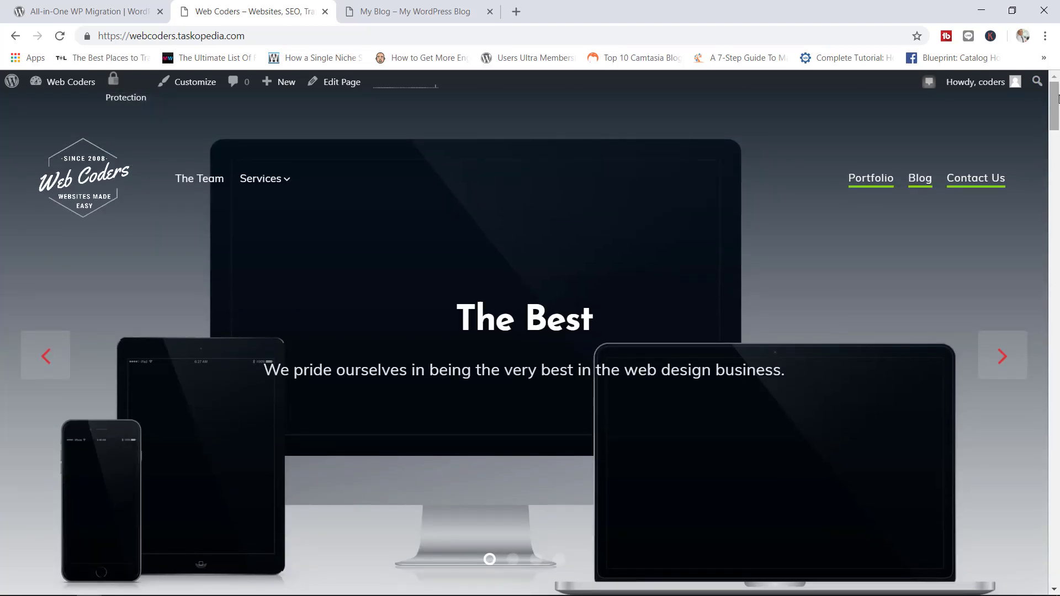
left_click(383, 13)
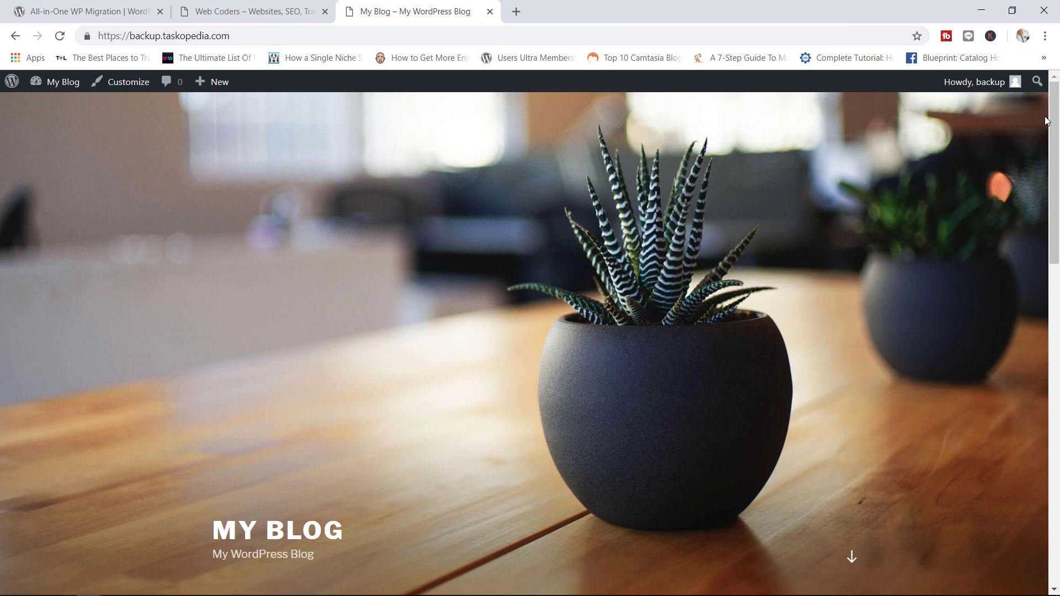
mouse_move(1056, 114)
left_mouse_down()
mouse_move(1056, 377)
mouse_move(1056, 114)
left_mouse_up()
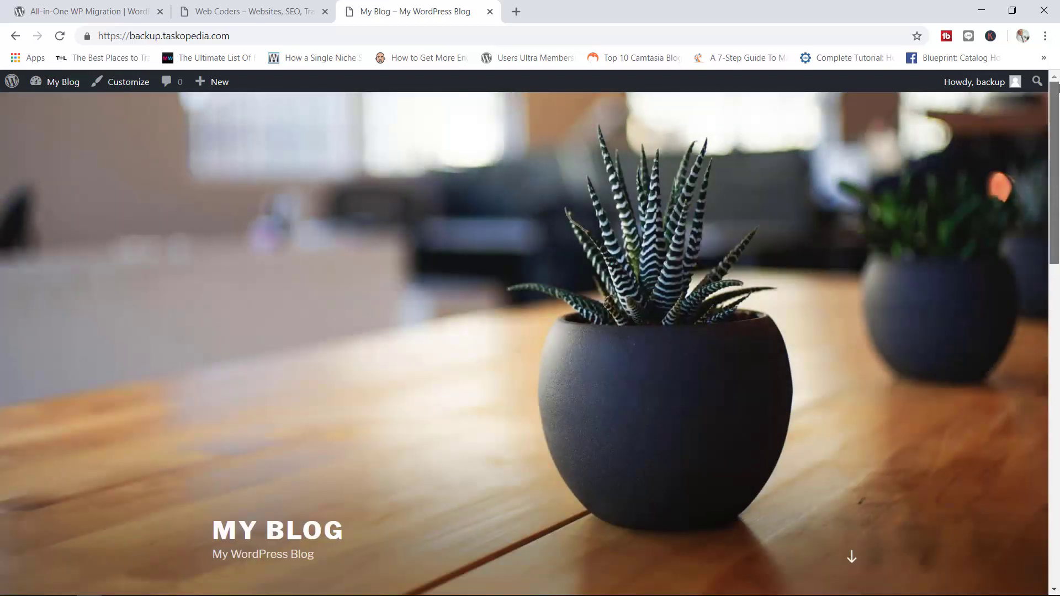
Open the Web Coders and My Blog admin dashboards via the admin bar, finishing on Web Coders
left_click(247, 11)
left_click(71, 83)
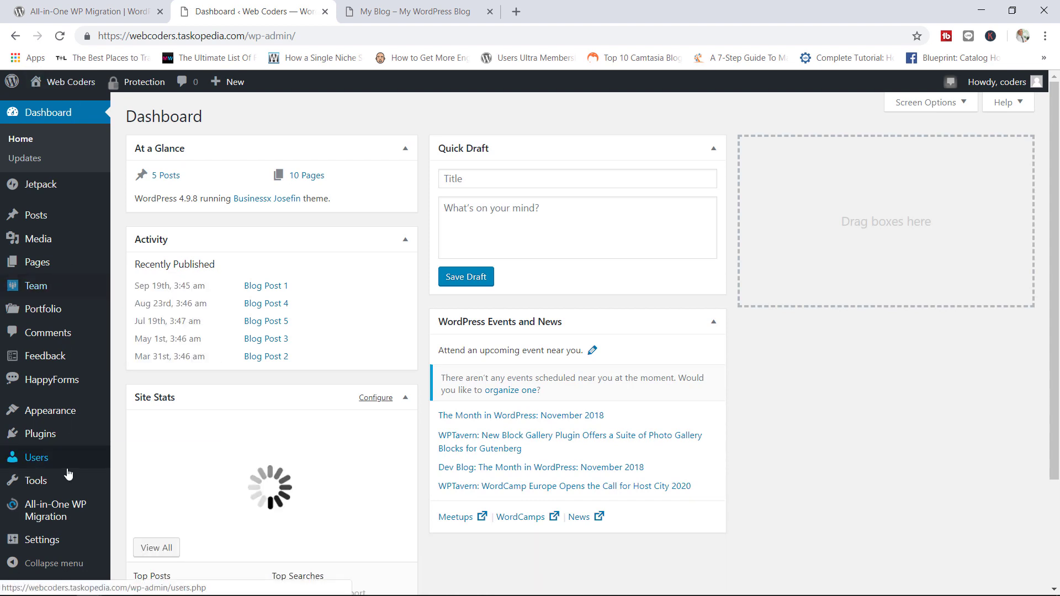
mouse_move(66, 517)
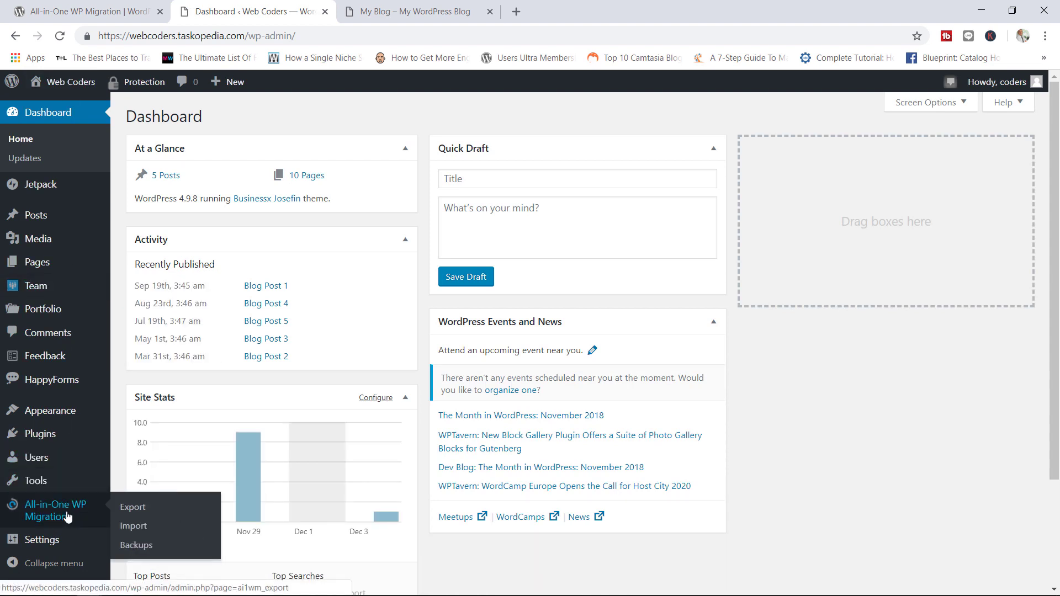
left_click(420, 11)
left_click(72, 84)
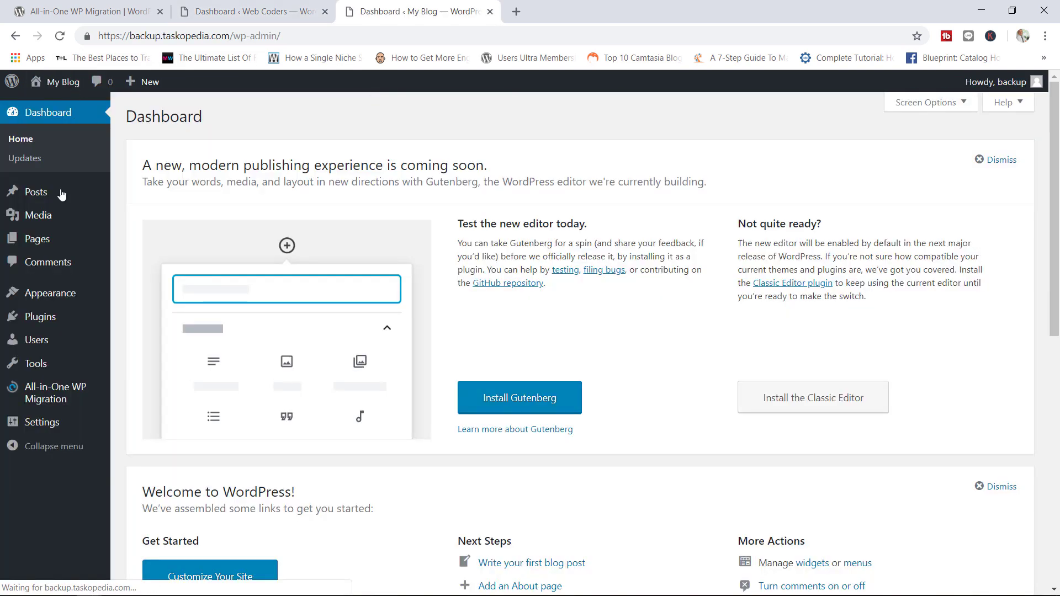
mouse_move(62, 398)
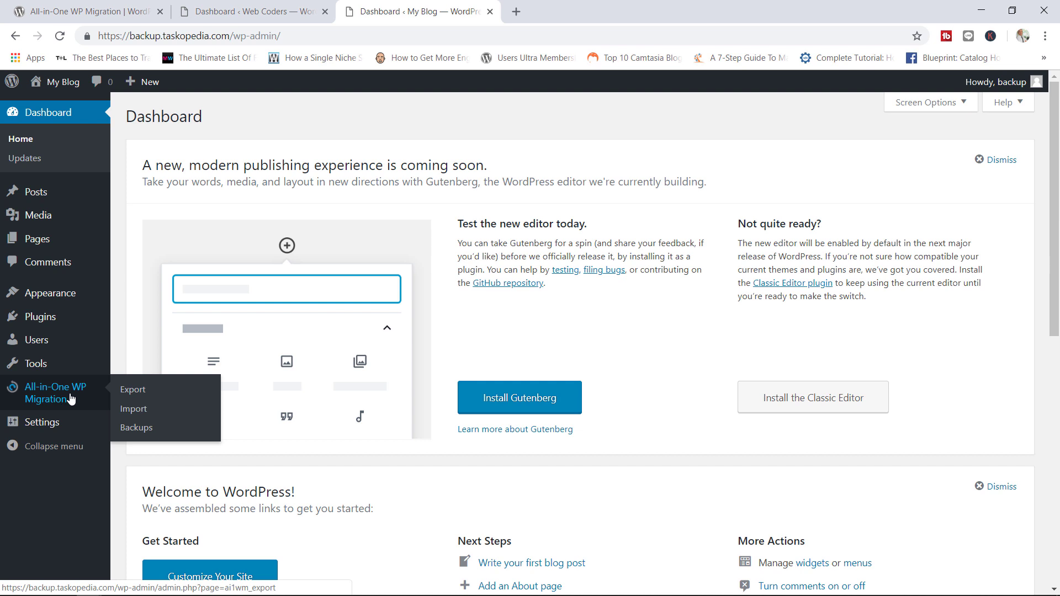
left_click(240, 12)
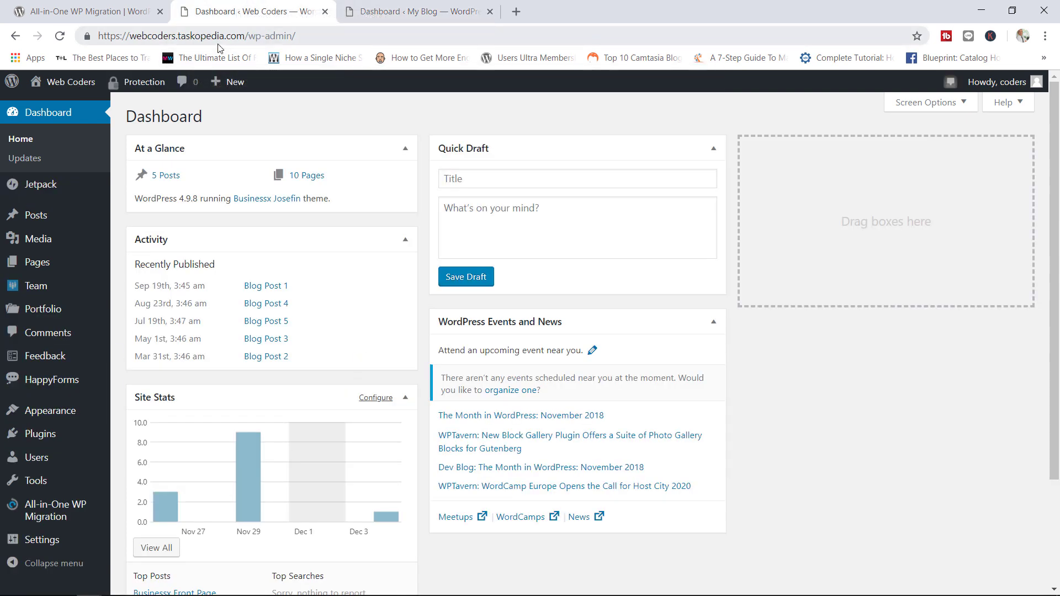
mouse_move(74, 514)
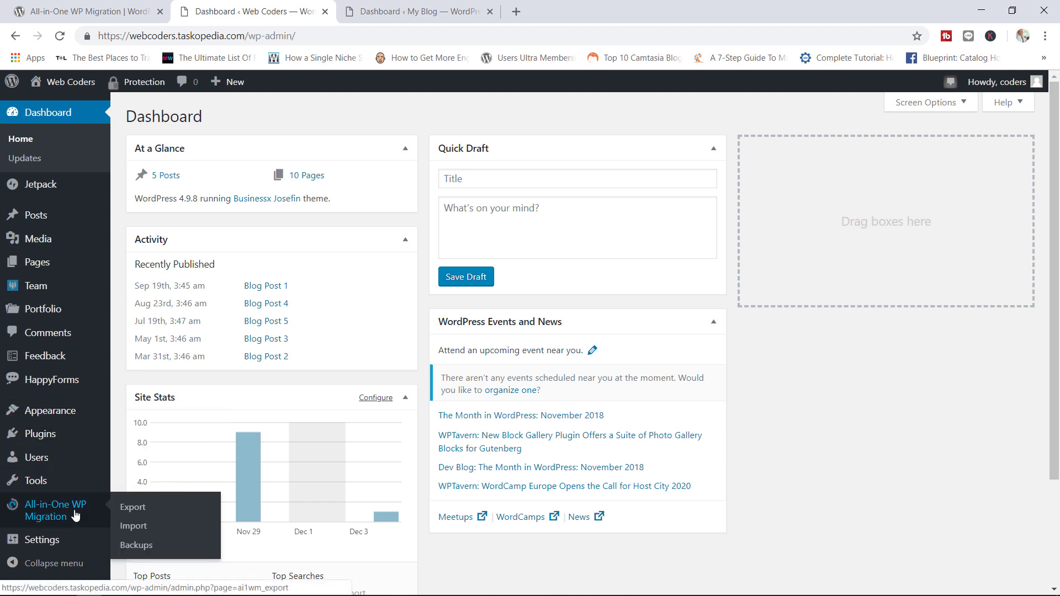
On the Web Coders Export Site page, add a find-and-replace row, expand Advanced options, and toggle 'Do not export plugins (files)'
left_click(146, 516)
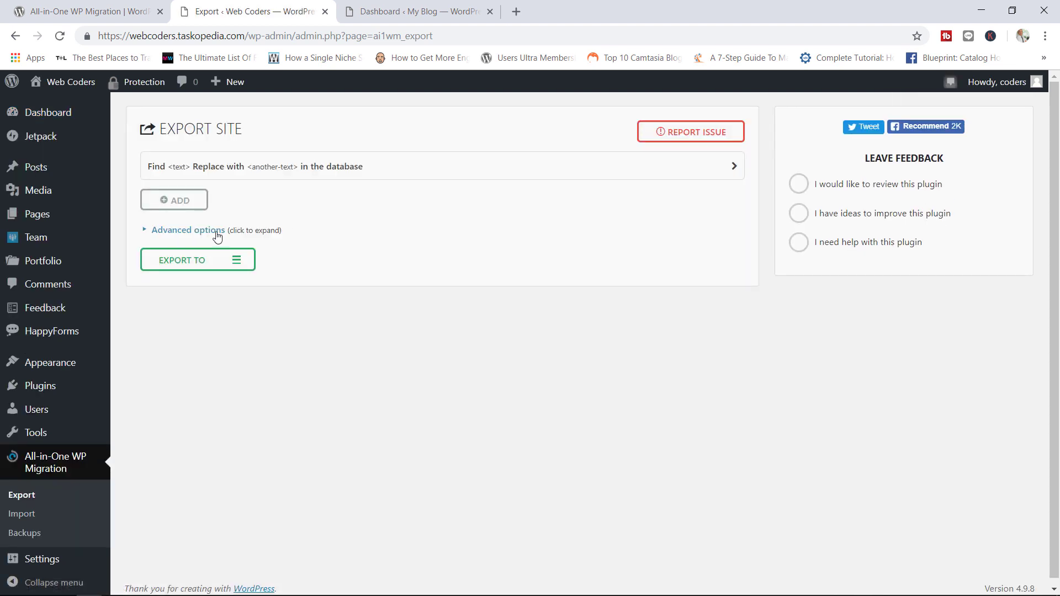
left_click(189, 202)
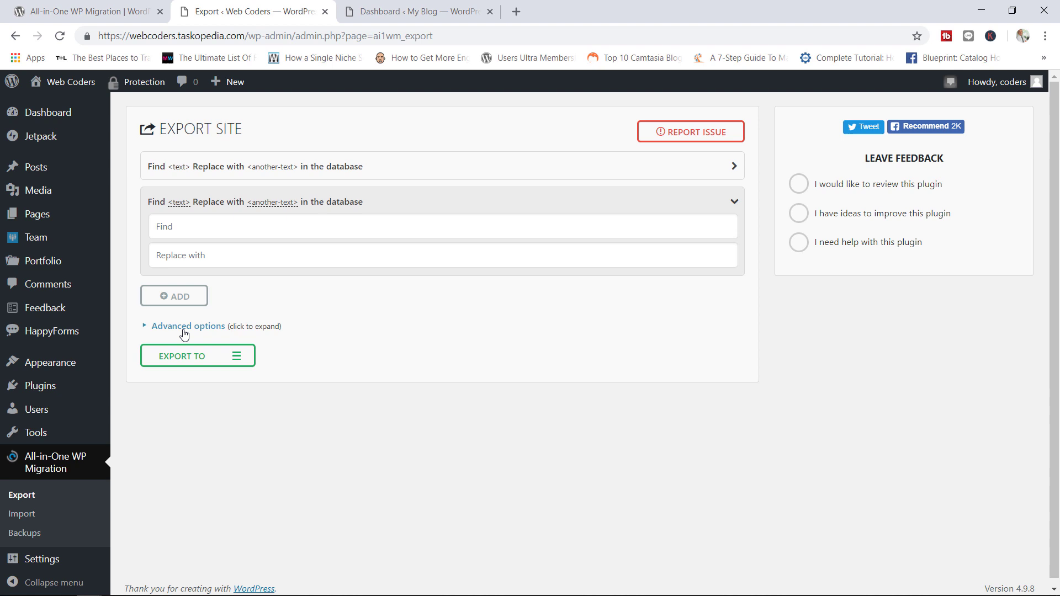
left_click(193, 330)
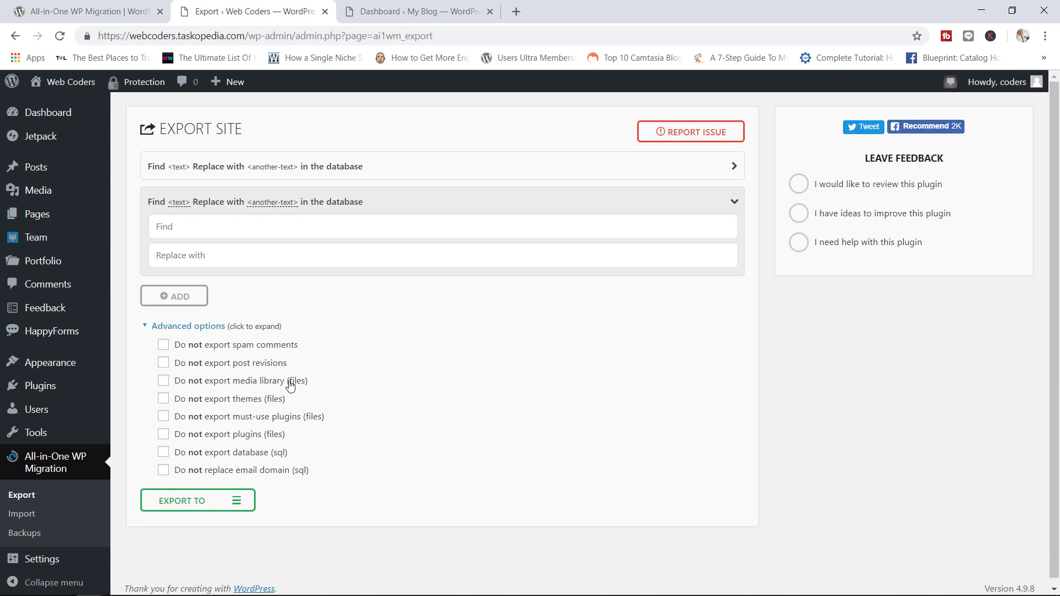
left_click(163, 434)
Export the Web Coders site to File and download the 70 MB webcoders.taskopedia.com backup
left_click(210, 503)
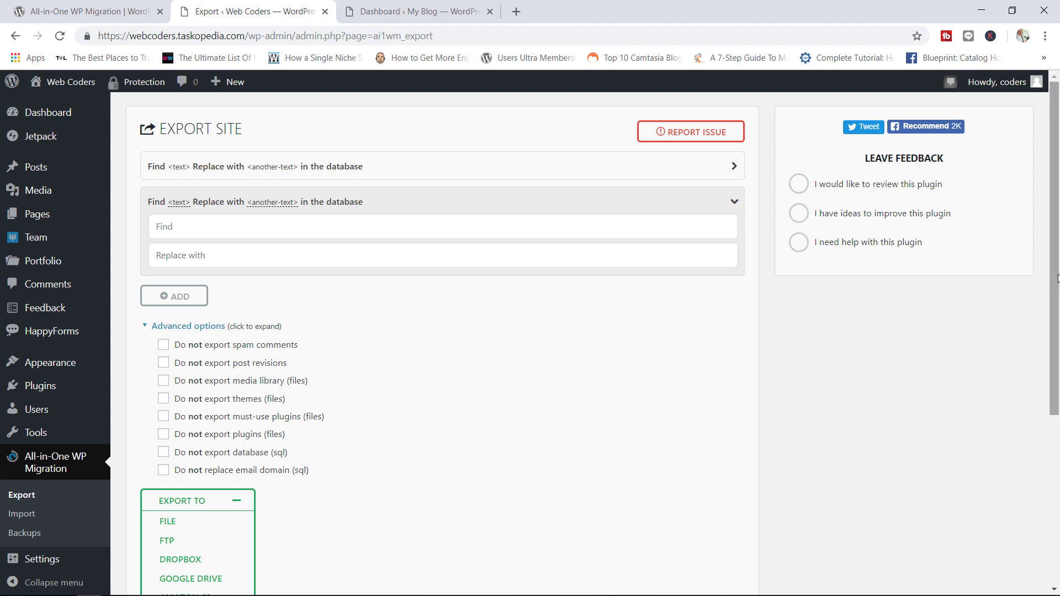
scroll(1036, 386, "down", 4)
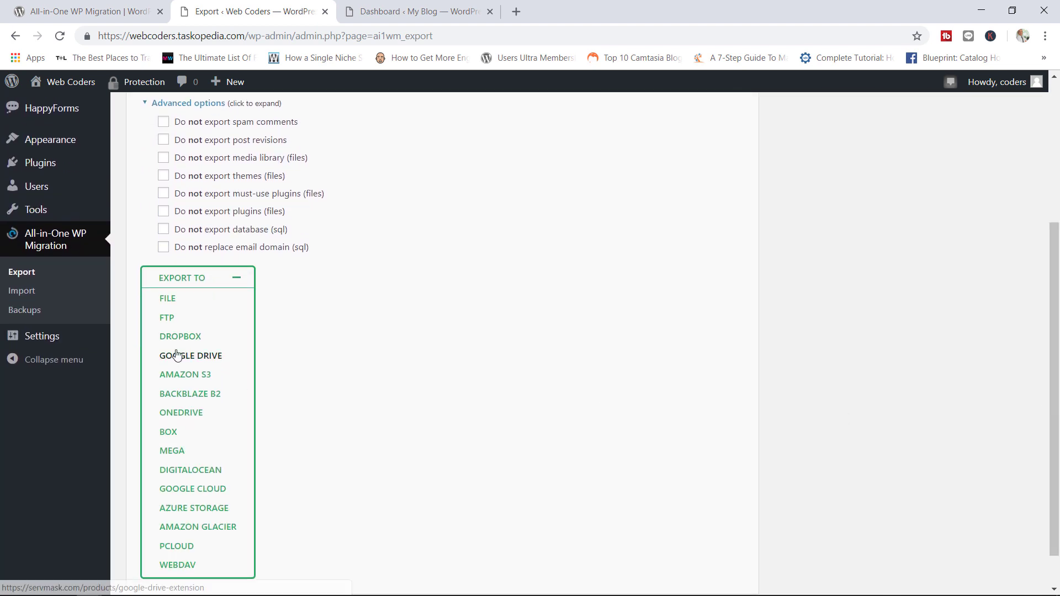
left_click(165, 301)
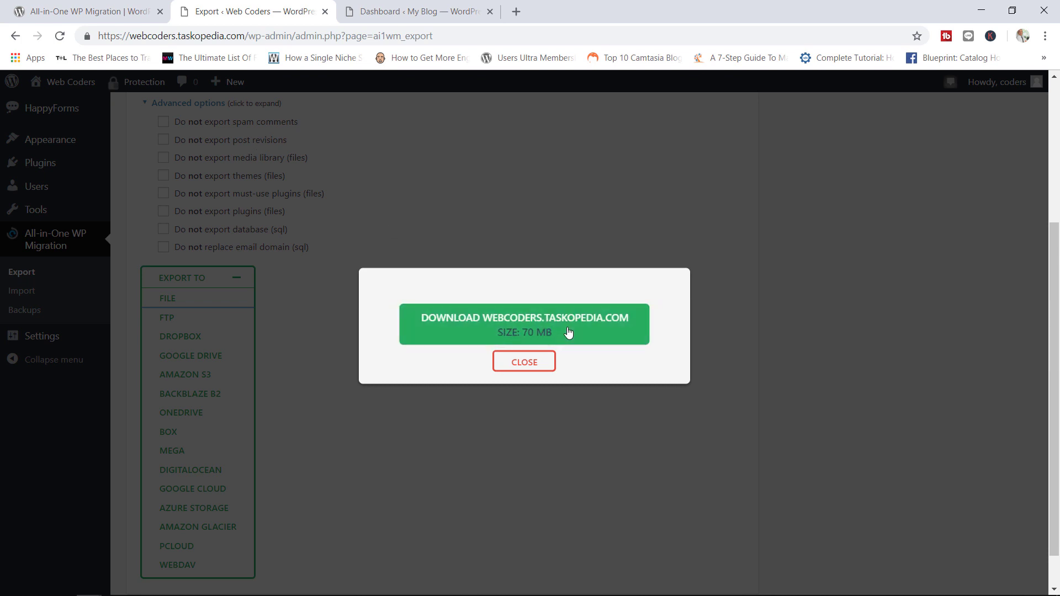
left_click(533, 330)
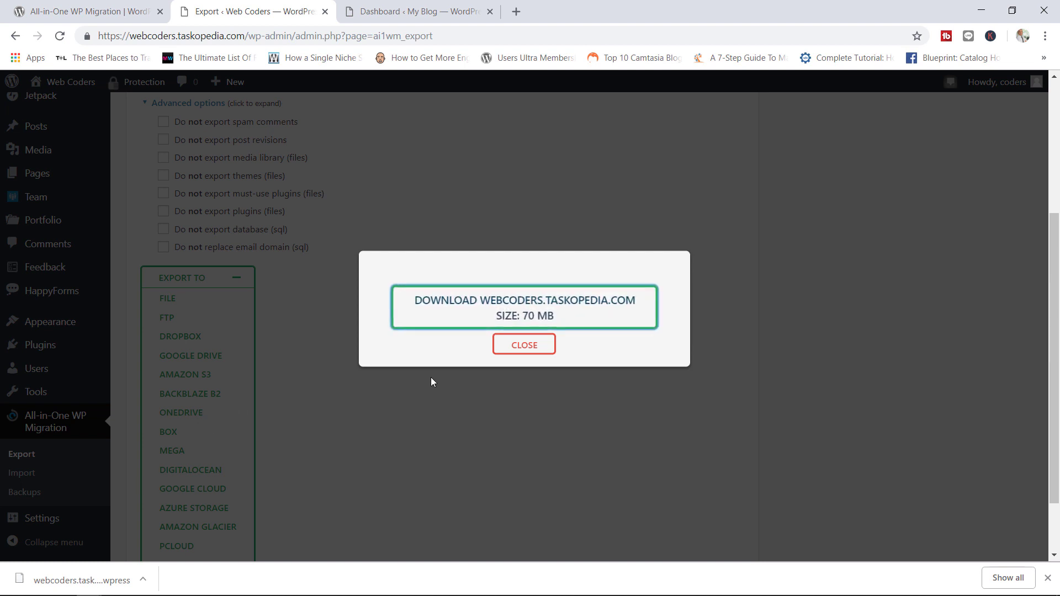
On My Blog, go to All-in-One WP Migration > Import and list the Import From sources
left_click(435, 15)
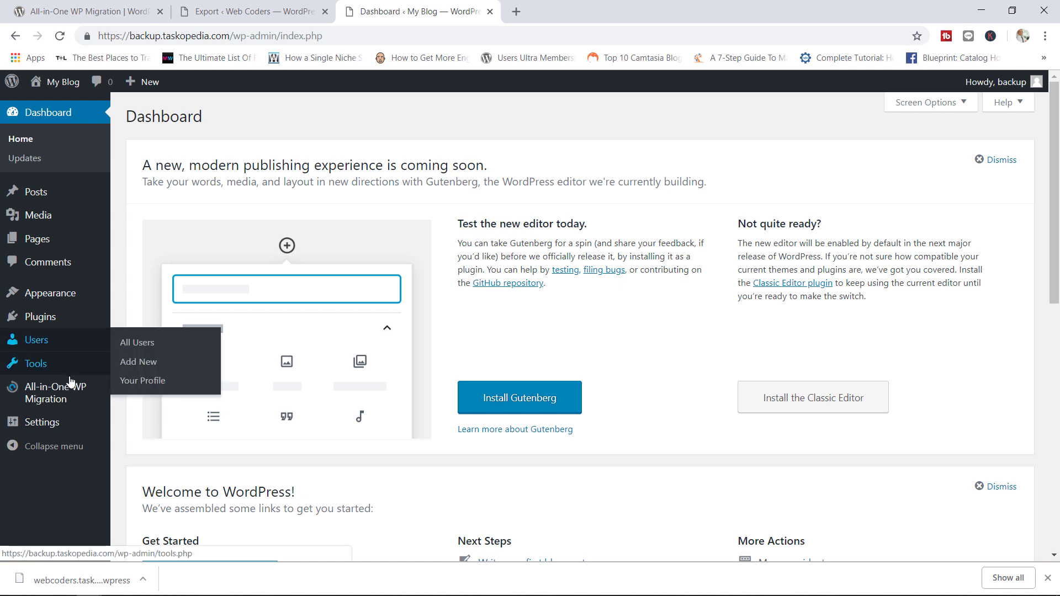
mouse_move(69, 392)
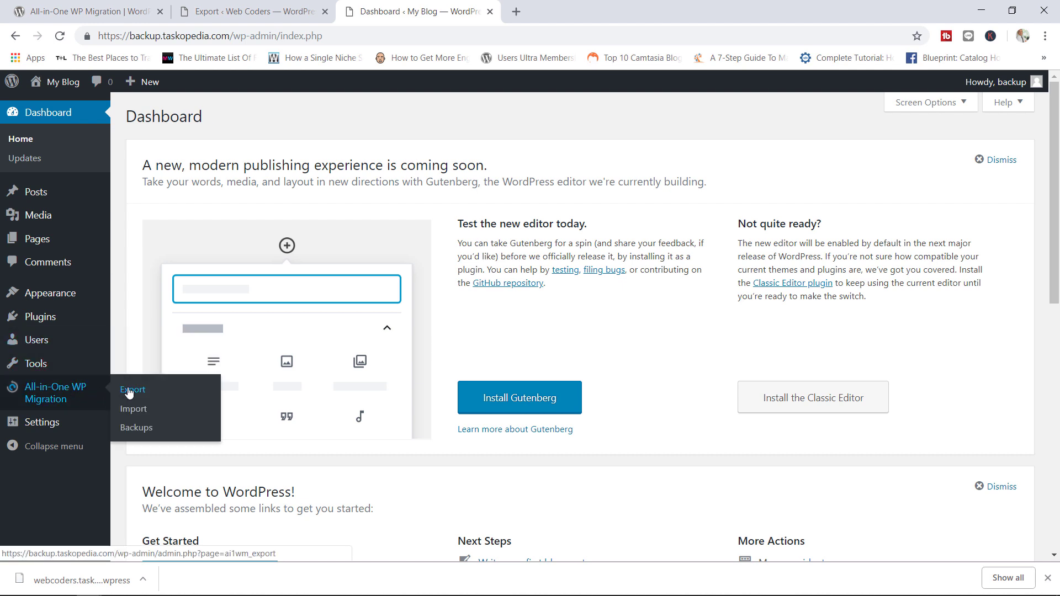
left_click(135, 408)
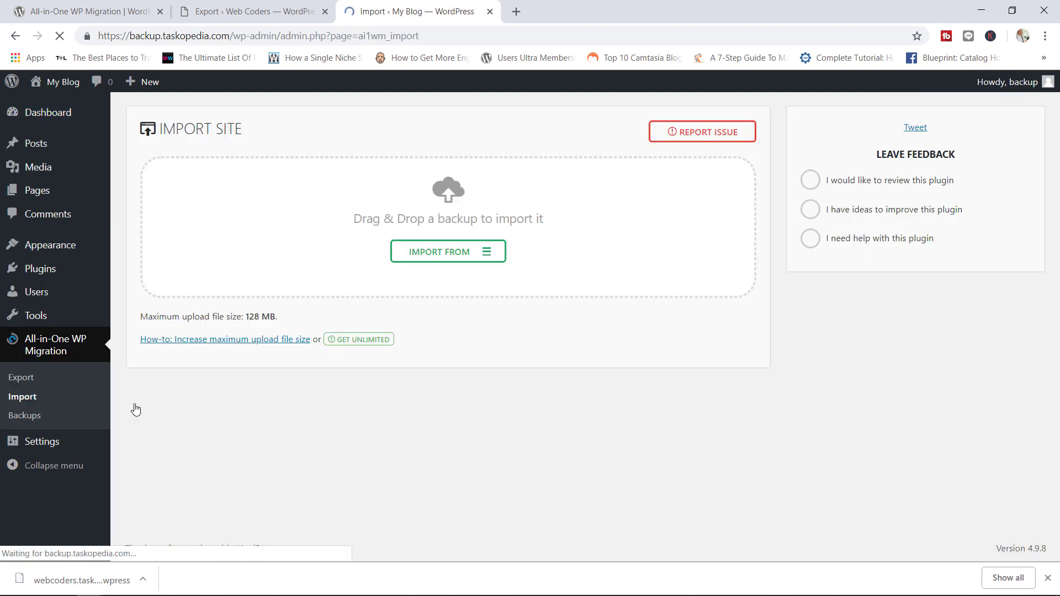
left_click(468, 253)
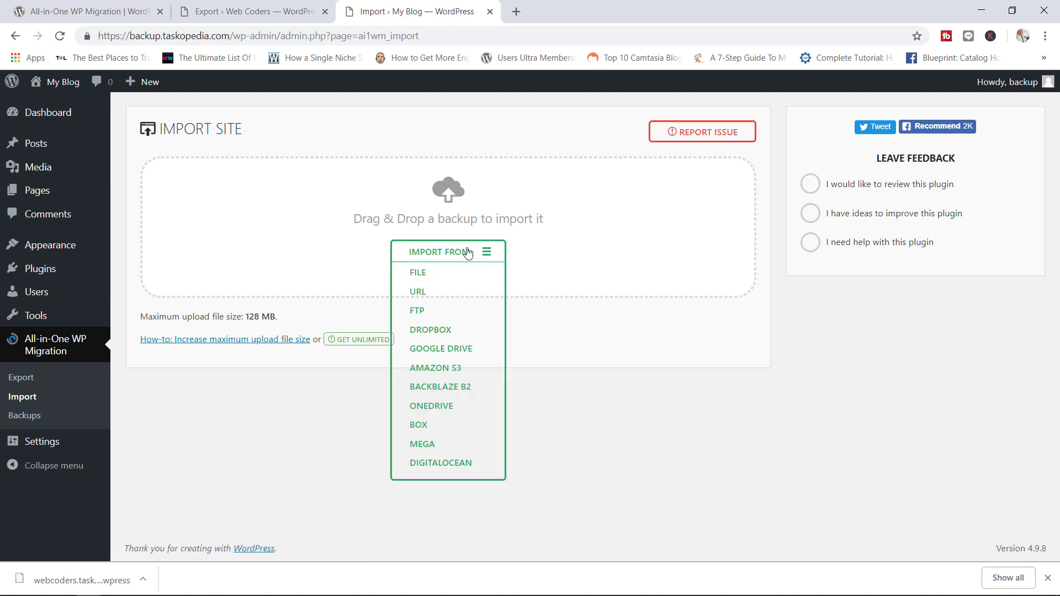
Import From File, choosing the webcoders.taskopedia.com .wpress backup and loading it
left_click(412, 279)
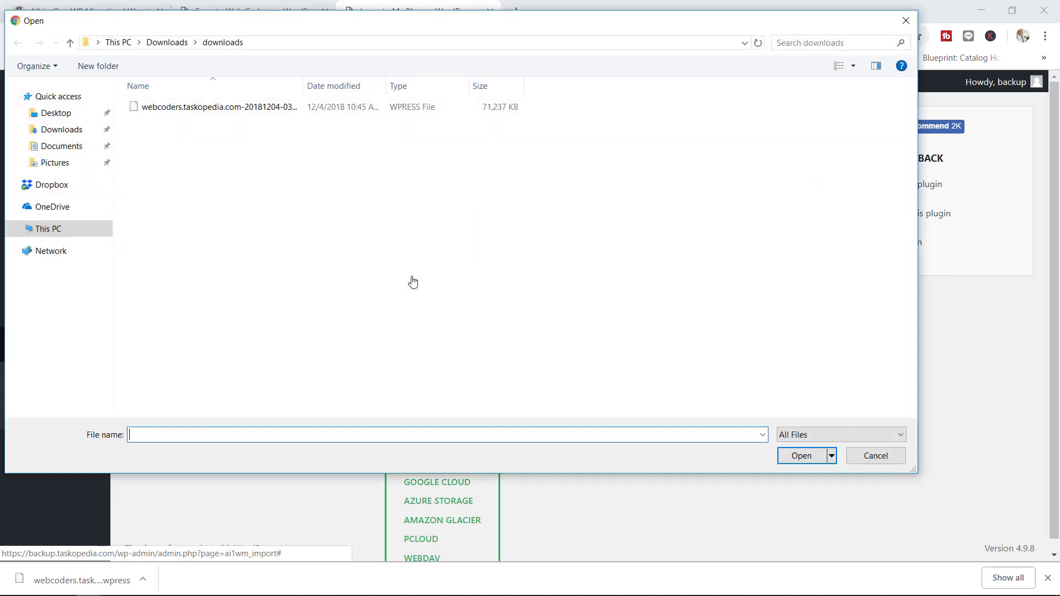
left_click(216, 108)
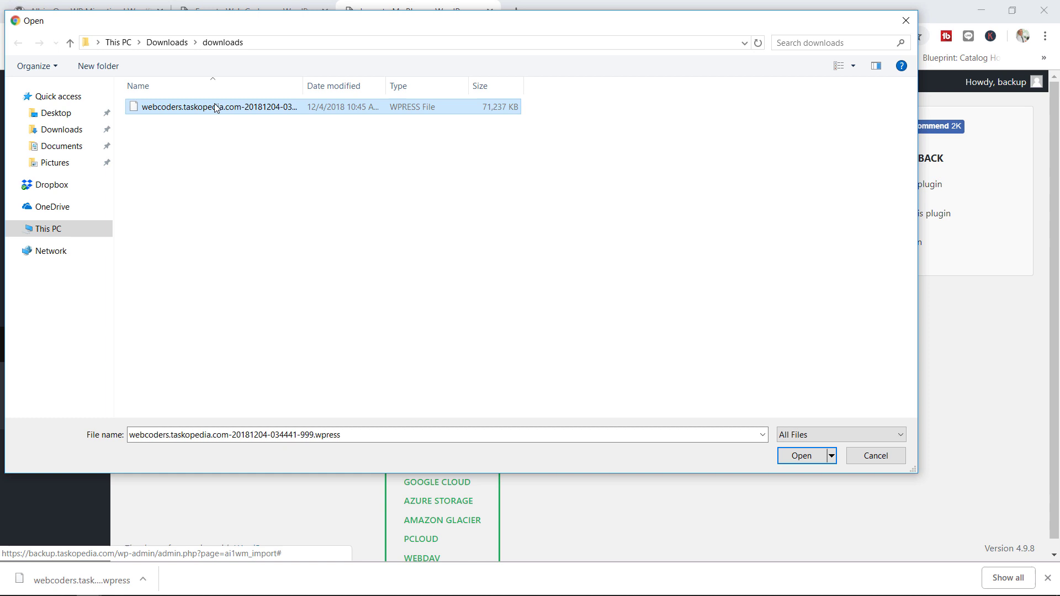
left_click(790, 458)
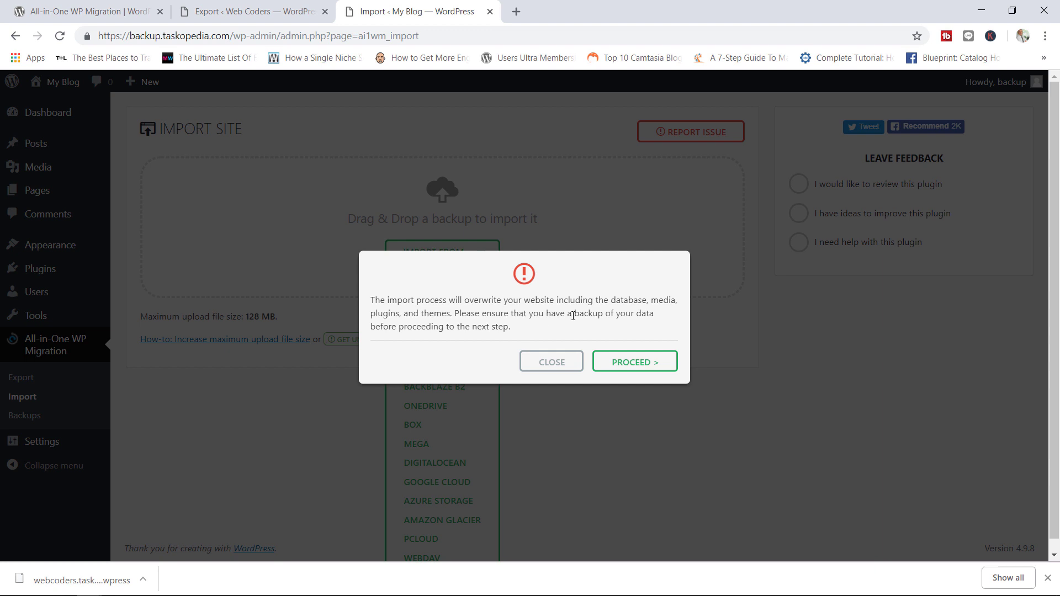
Confirm overwriting My Blog with PROCEED, then highlight 'twice' in the post-import instructions
left_click(620, 369)
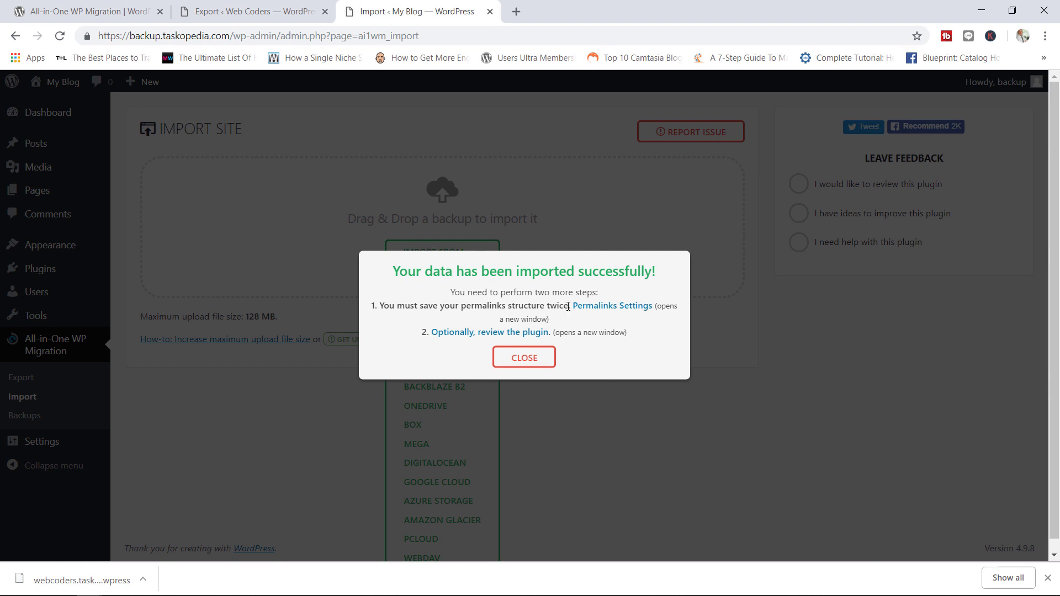
left_click_drag(570, 306, 549, 308)
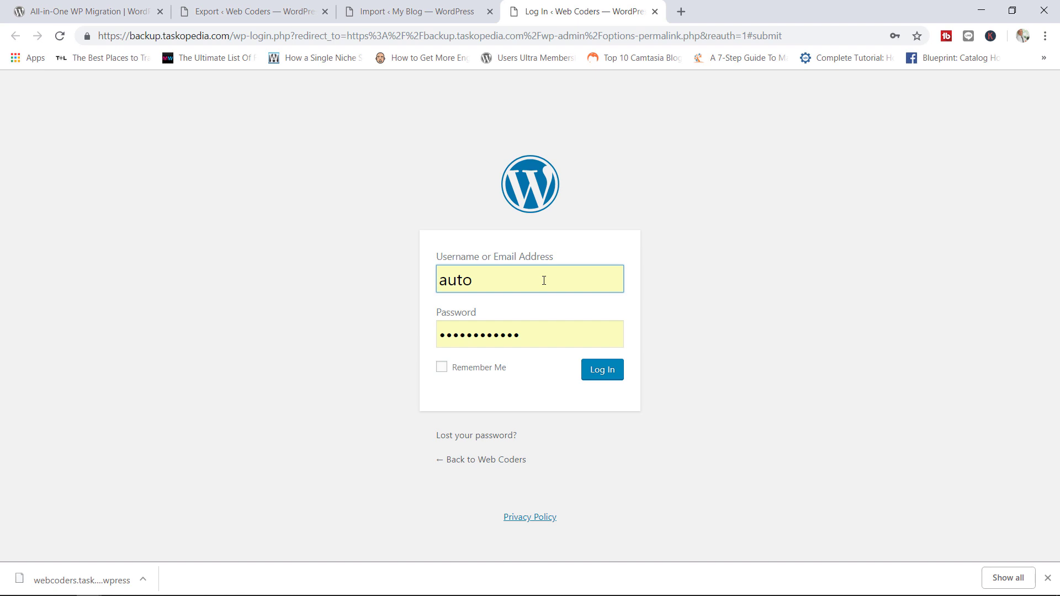
Check the original site's export page twice before returning to the login page
left_click(260, 12)
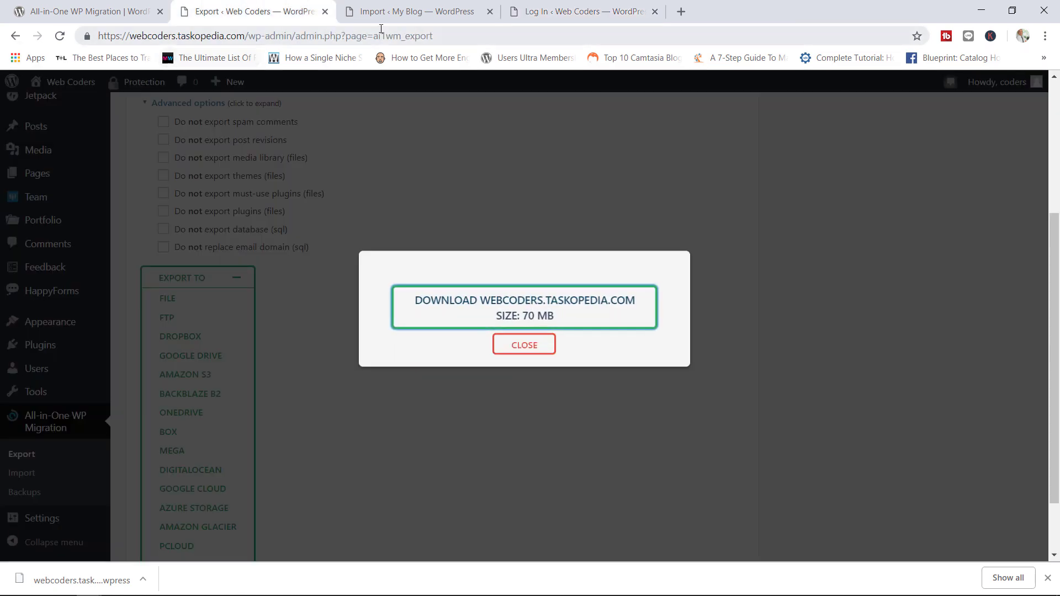
left_click(558, 11)
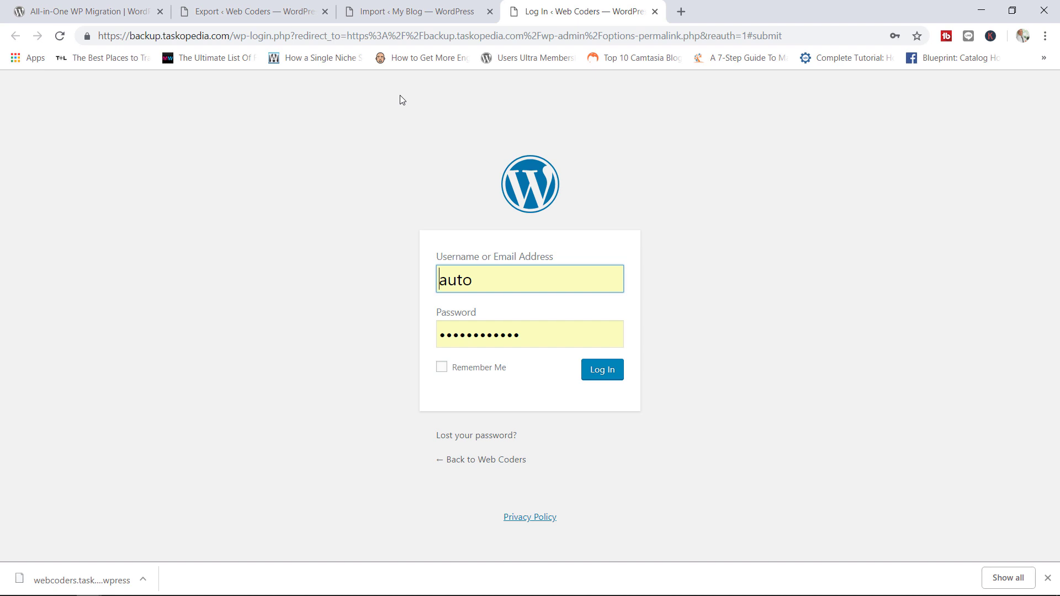
left_click(208, 14)
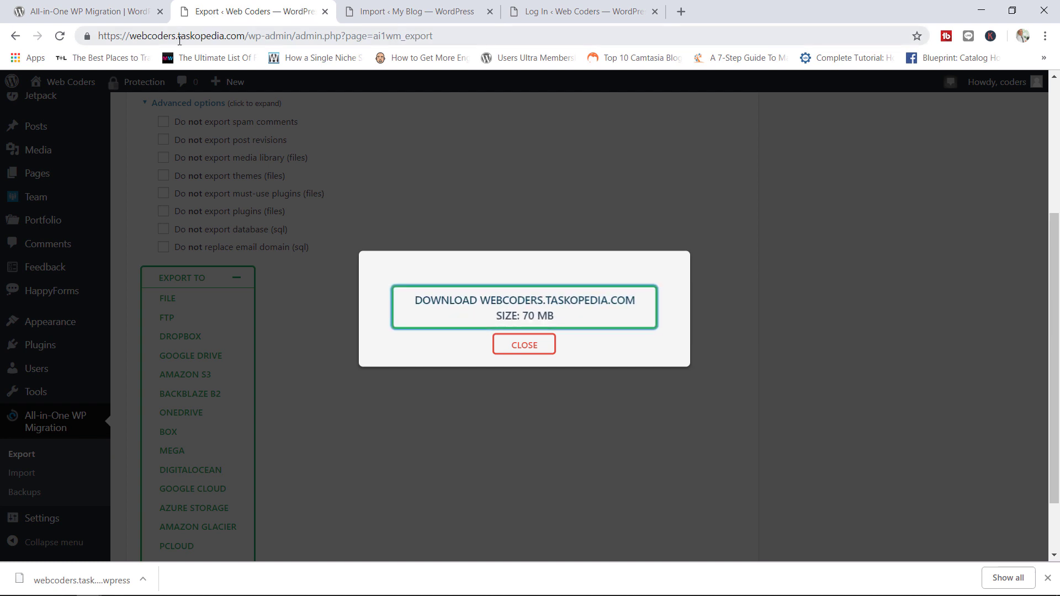
left_click(559, 6)
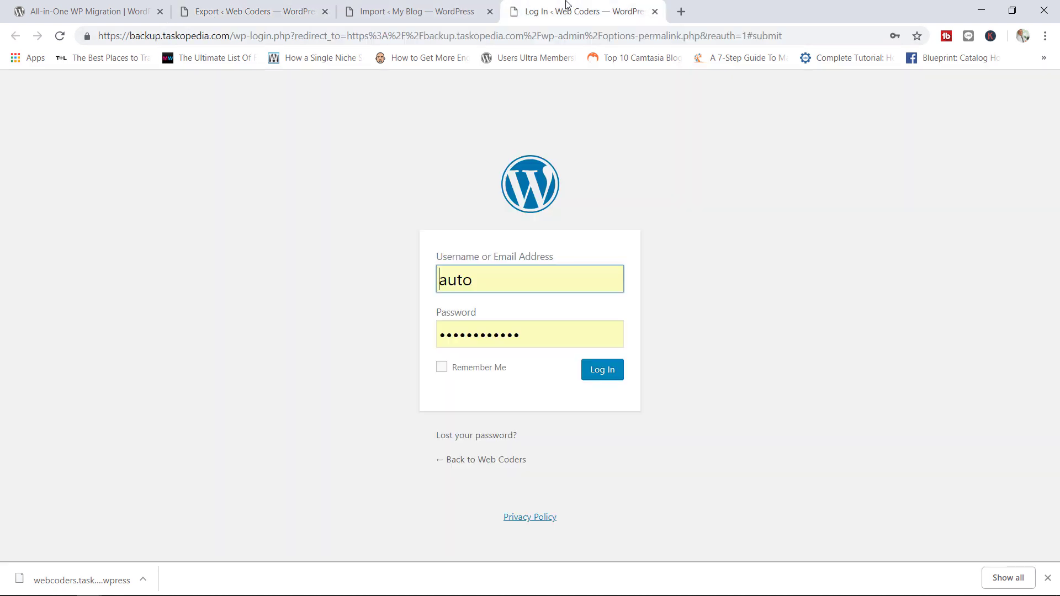
Log in as 'coders' with the original site's password
double_click(490, 276)
type("cod")
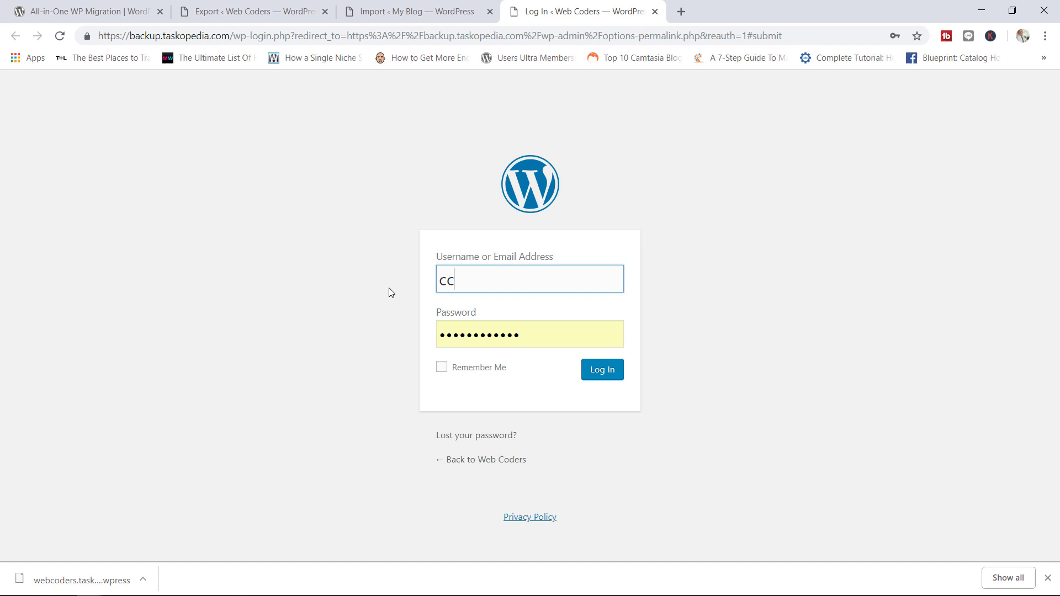
type("ers")
key("Tab")
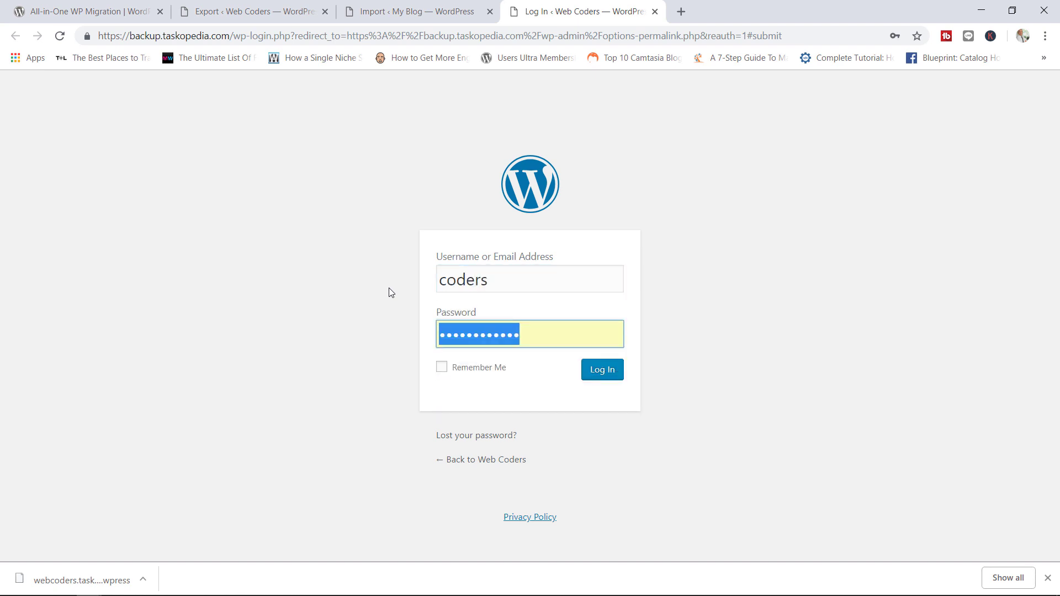
type("•••••••")
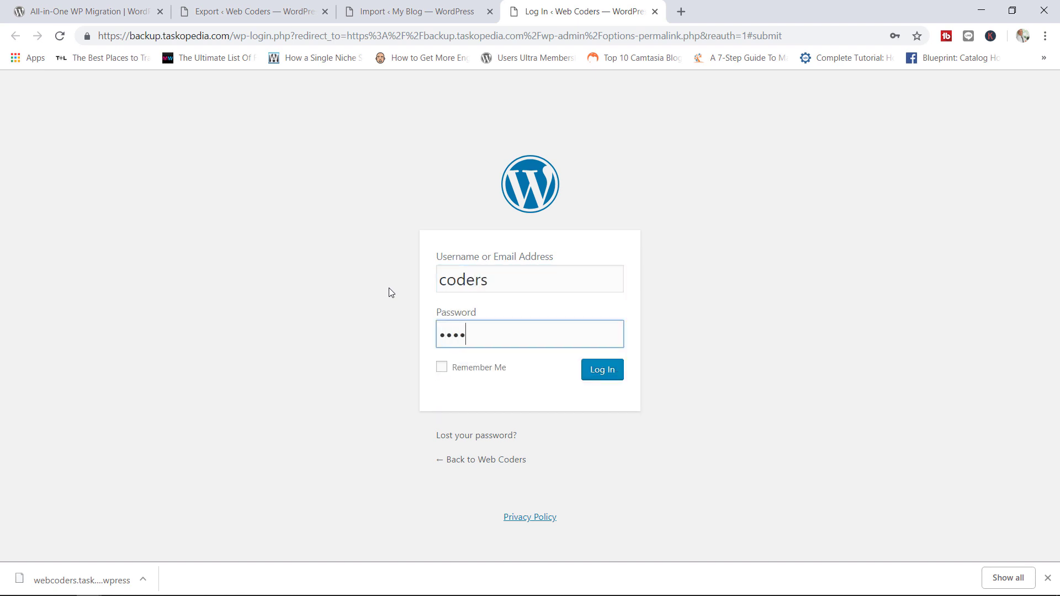
type("•••••")
key("Return")
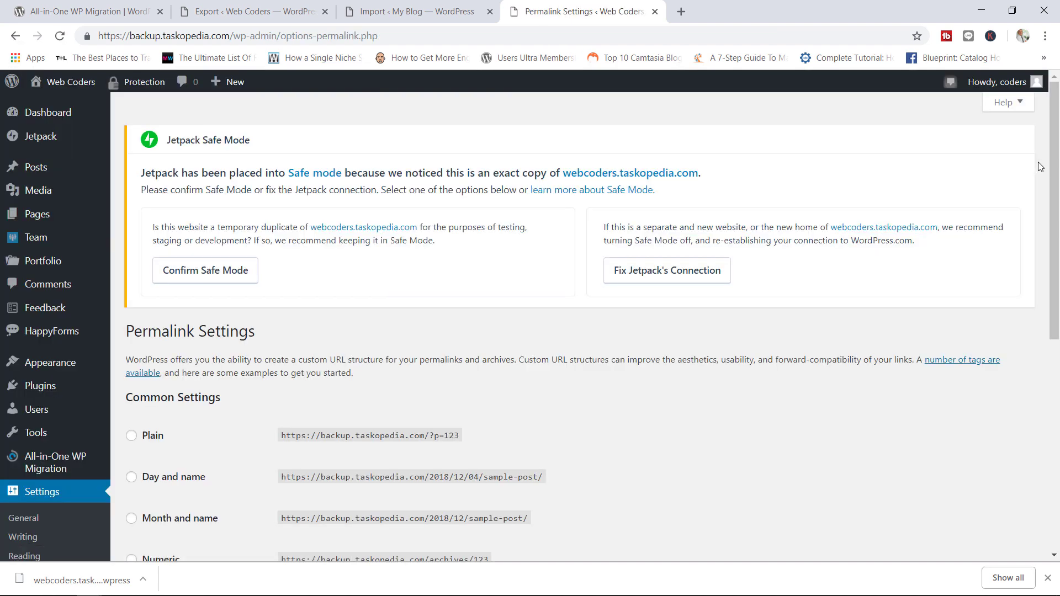
Save the Post name permalink structure twice on the migrated site's Permalinks page
left_click_drag(1053, 156, 1023, 362)
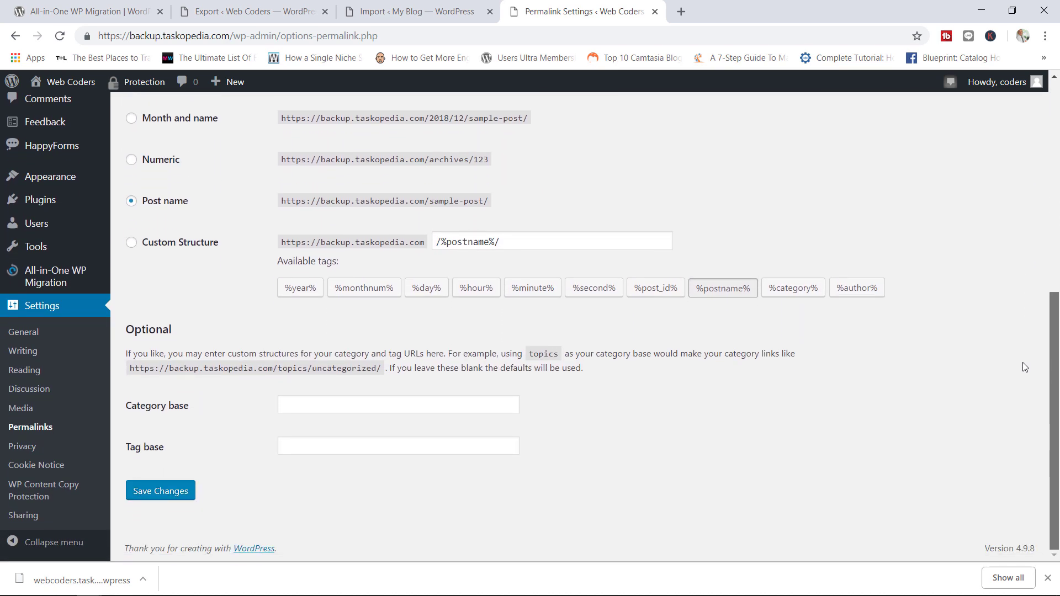
left_click(177, 501)
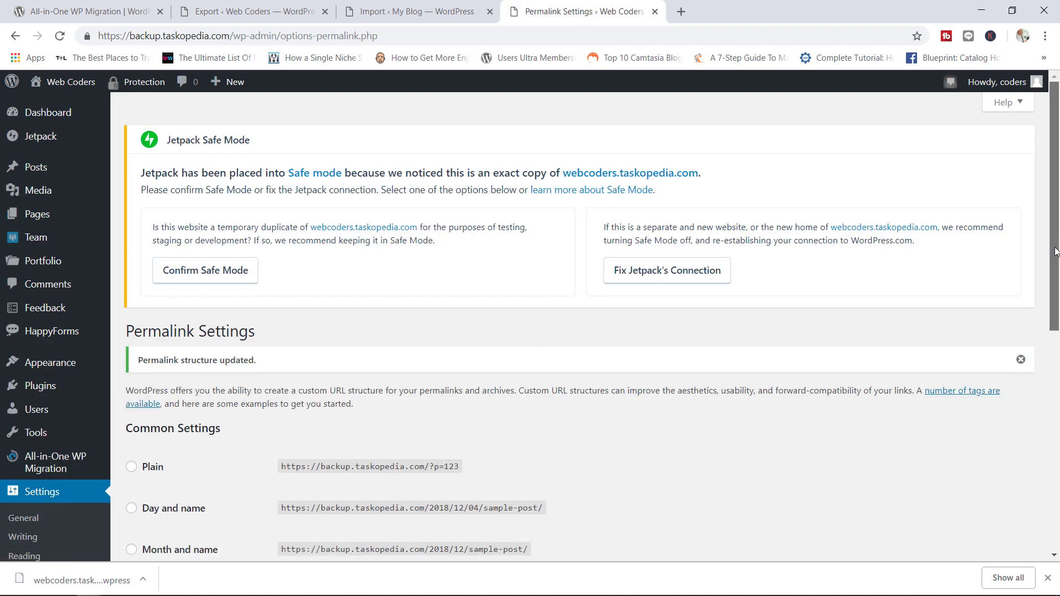
left_click_drag(1058, 232, 829, 454)
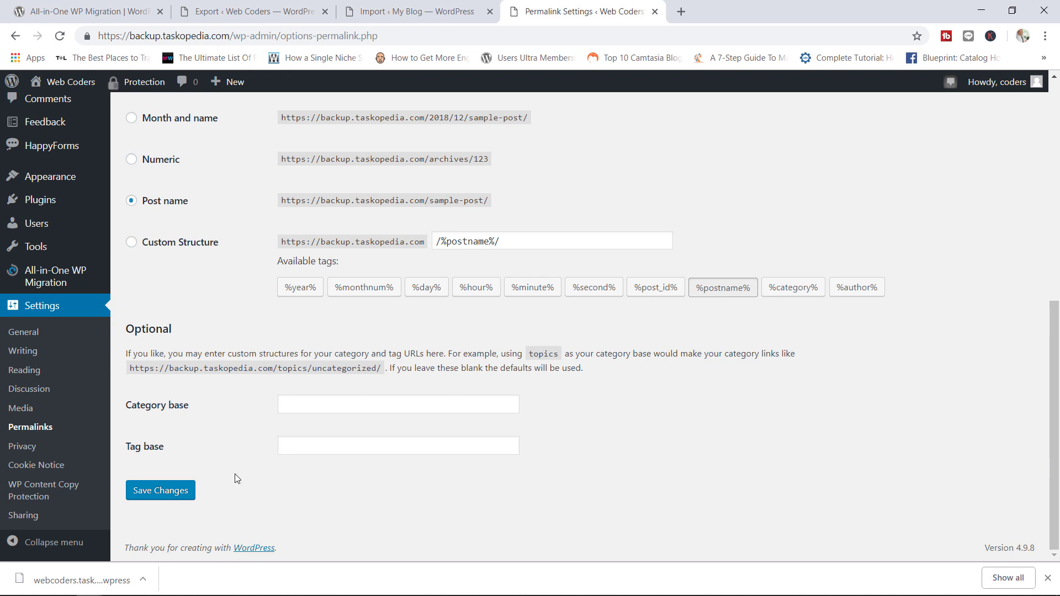
left_click(153, 498)
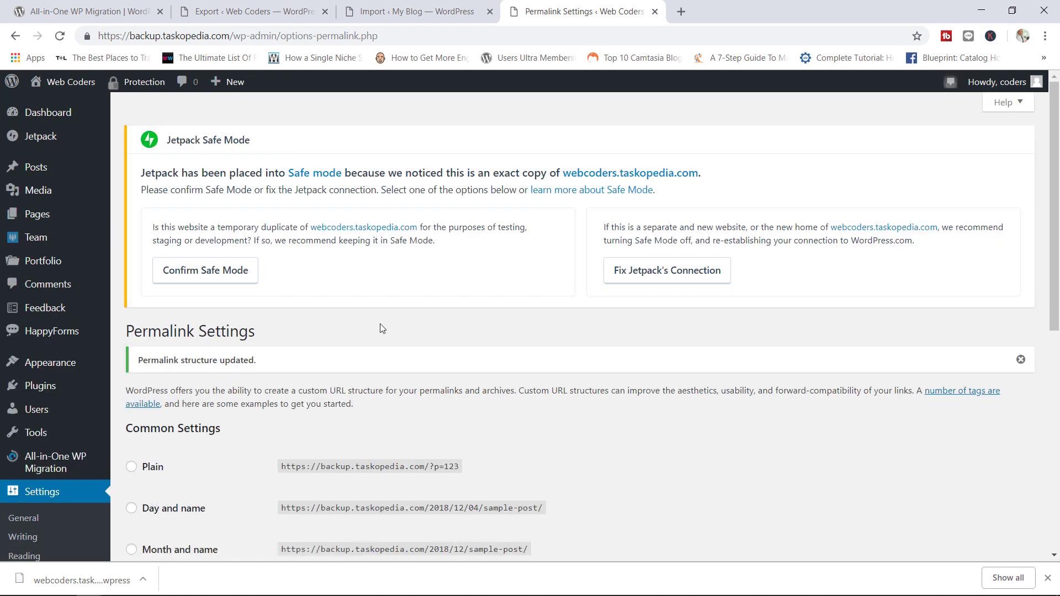
Check the cloned Web Coders front page on backup.taskopedia.com against the original, then show the plugin page
left_click(77, 84)
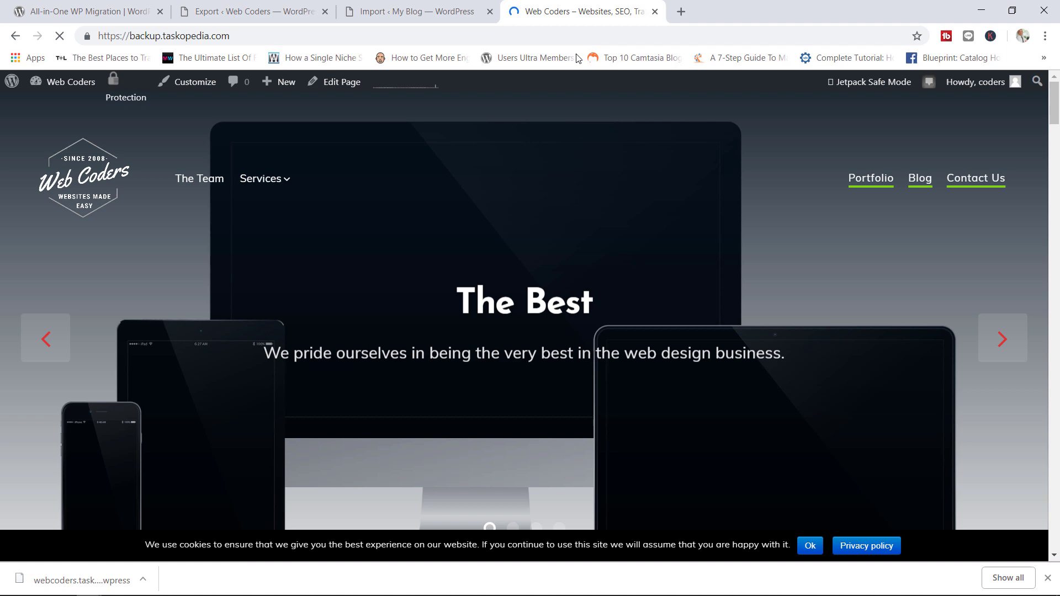
left_click(253, 5)
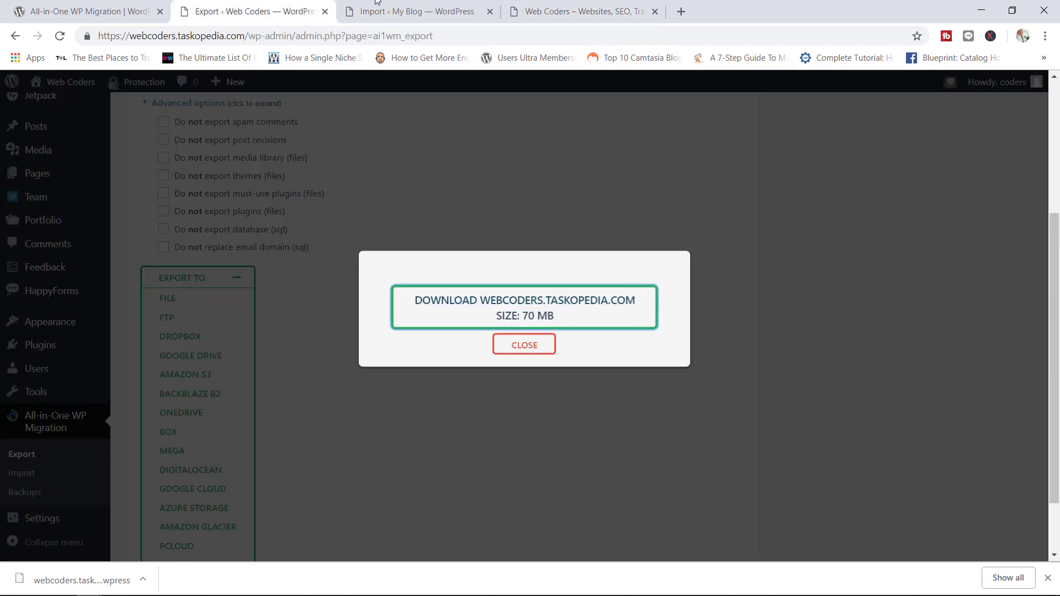
left_click(594, 6)
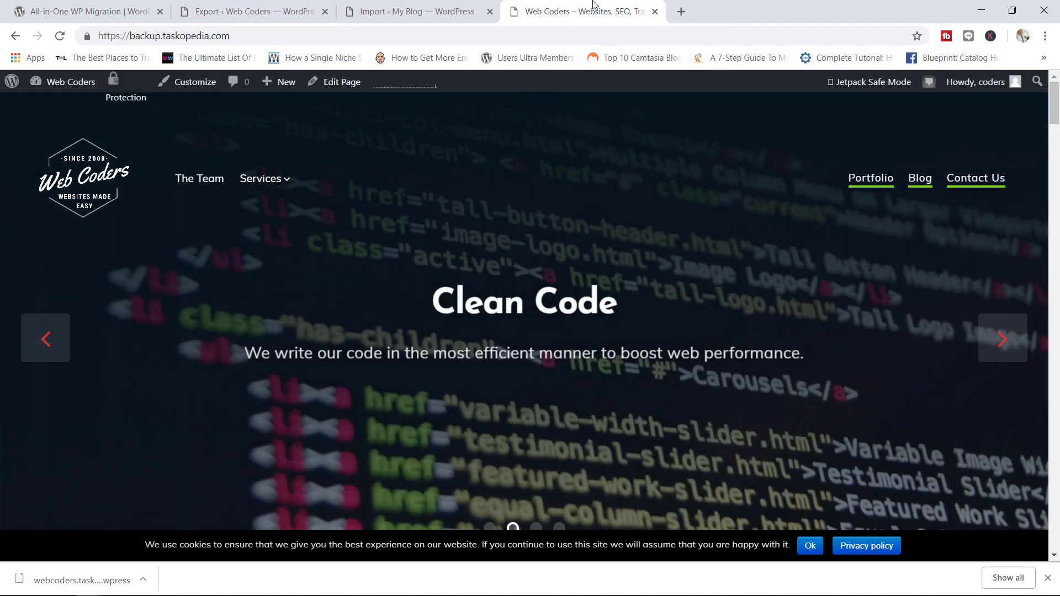
left_click(113, 7)
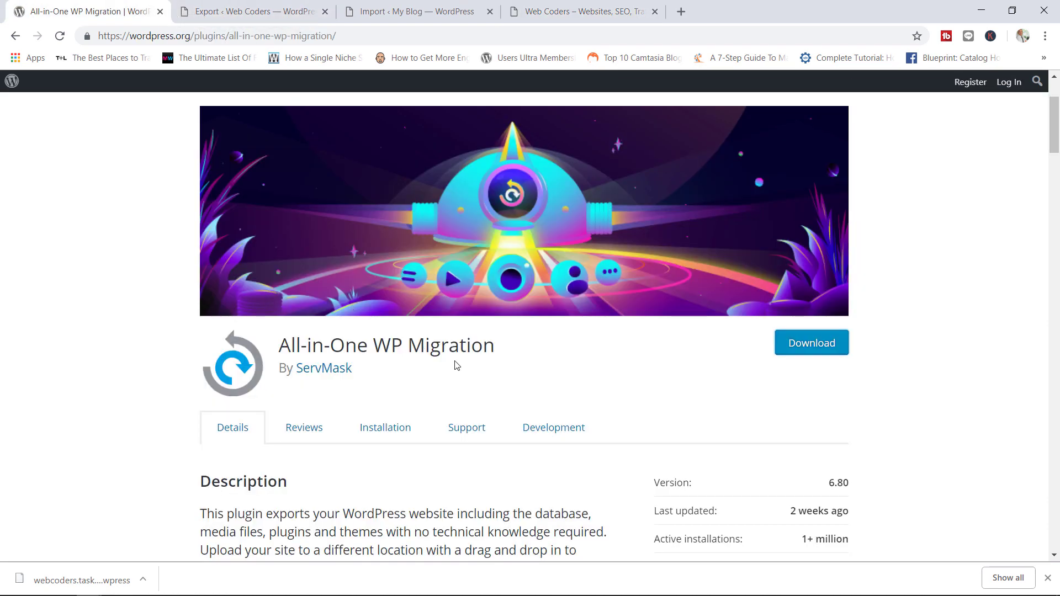
left_click(446, 7)
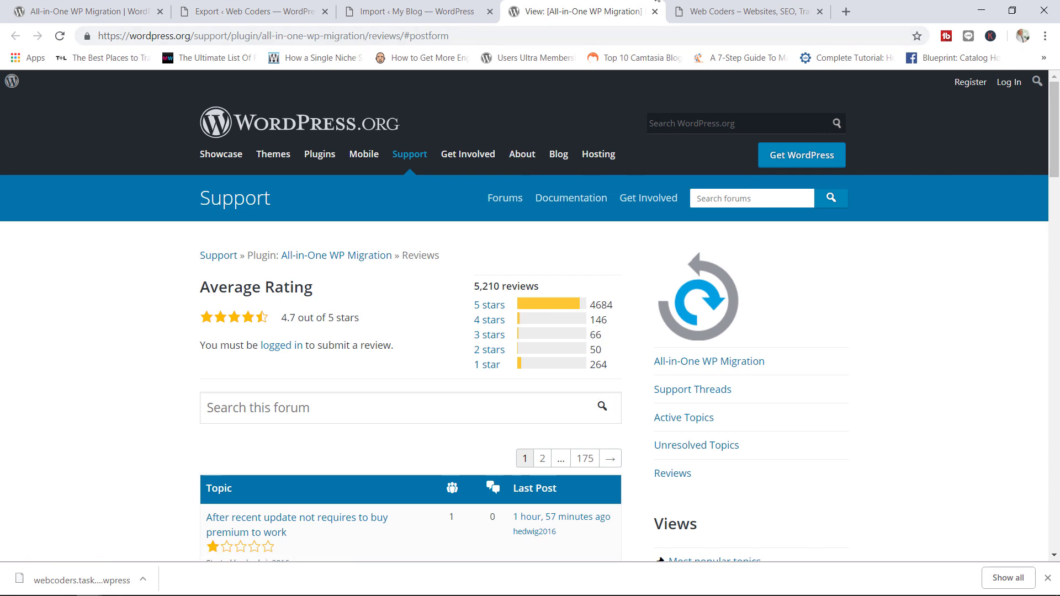
left_click(655, 13)
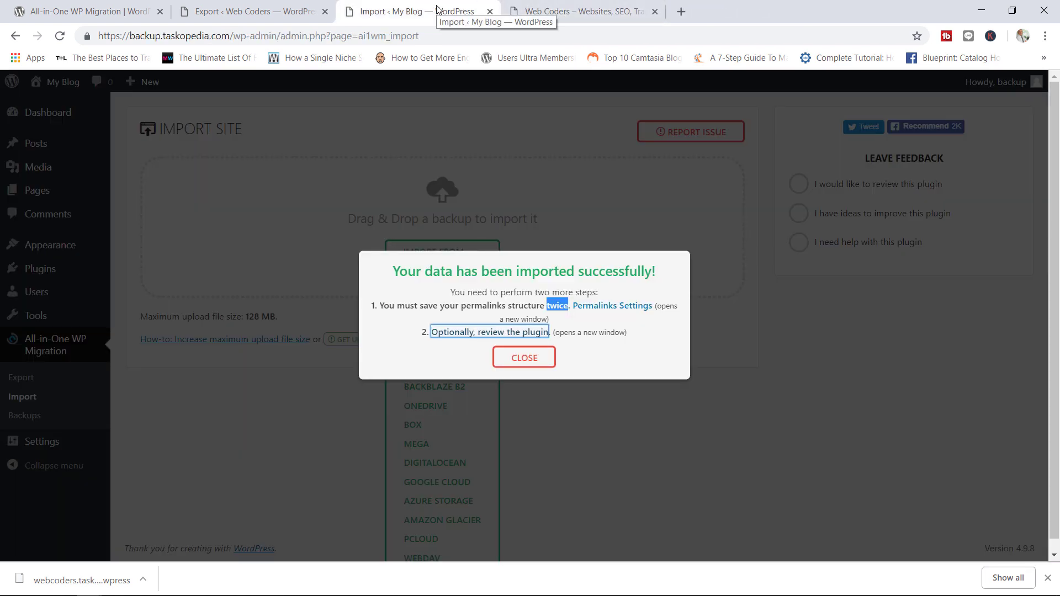
left_click(264, 5)
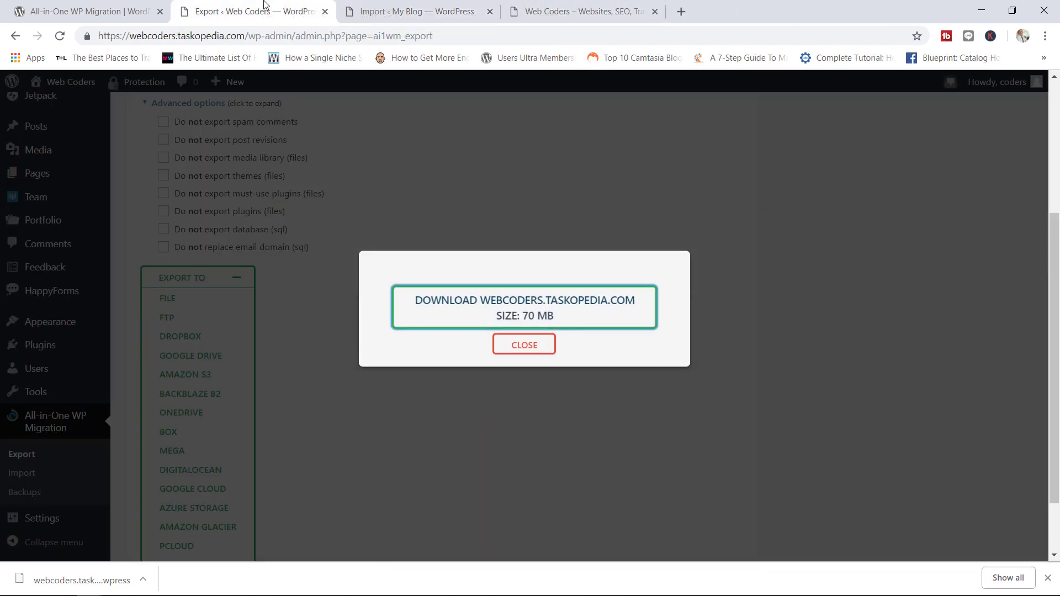
left_click(128, 4)
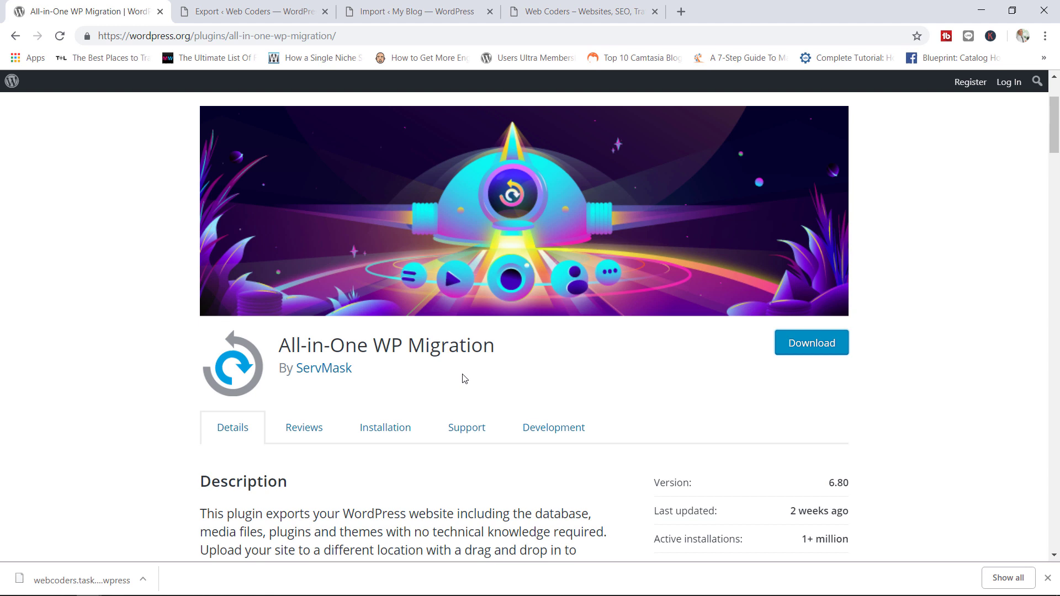